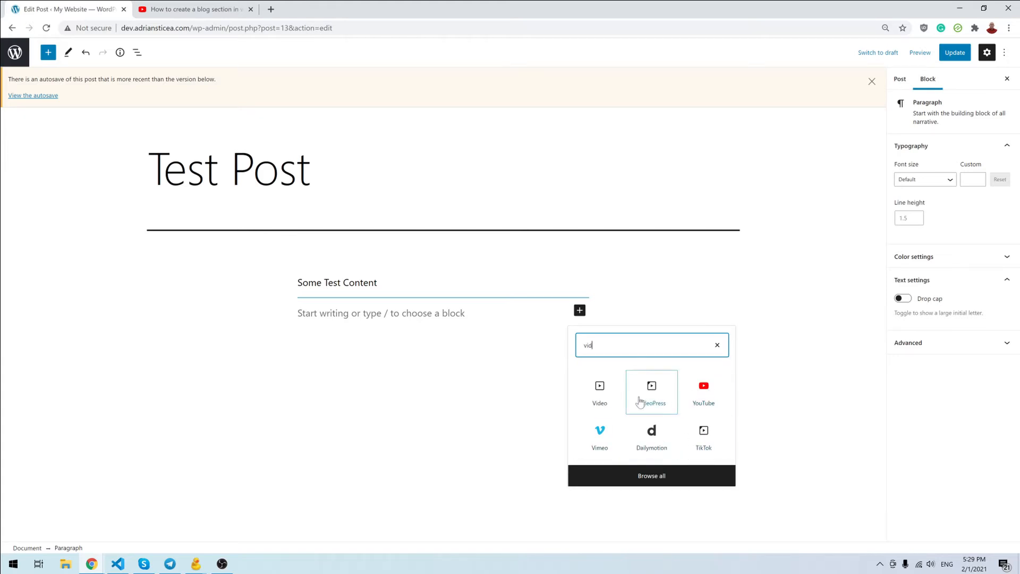
{"action": "left_click", "coordinate": [600, 393]}
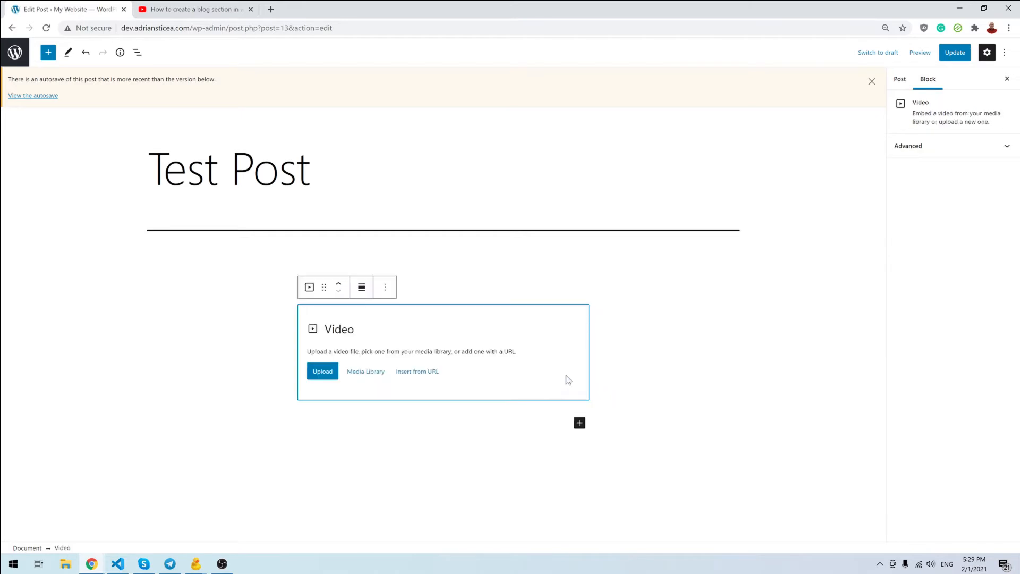
{"action": "left_click", "coordinate": [419, 373]}
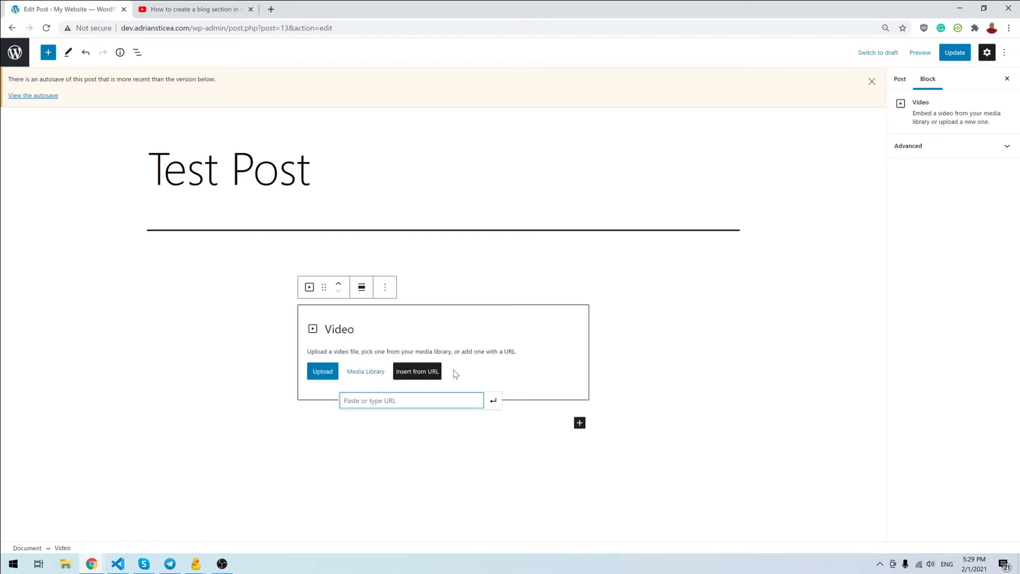
{"action": "left_click", "coordinate": [169, 6]}
{"action": "left_click", "coordinate": [618, 322]}
{"action": "left_click", "coordinate": [619, 322]}
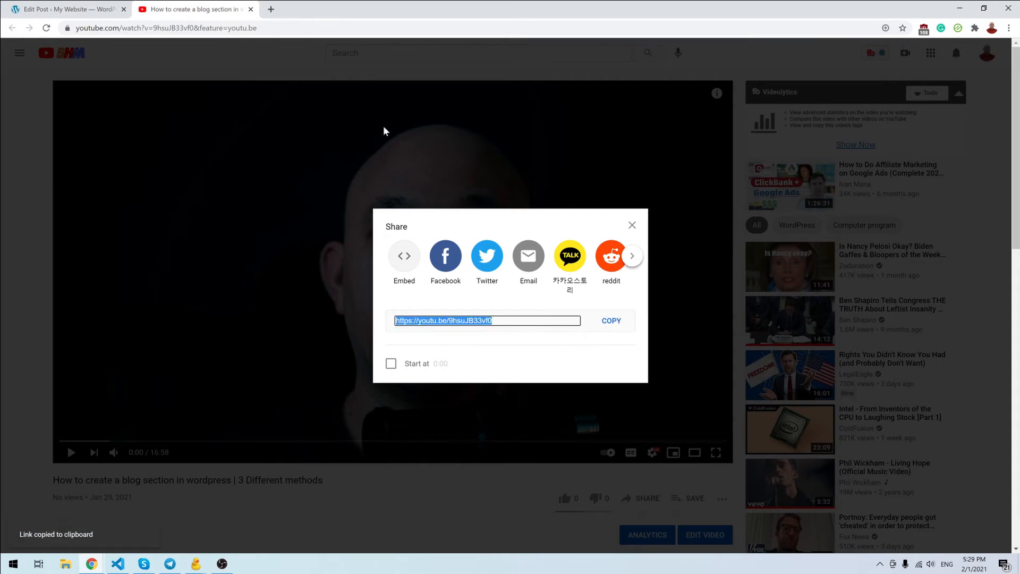
{"action": "left_click", "coordinate": [62, 8]}
{"action": "key", "text": "ctrl+v"}
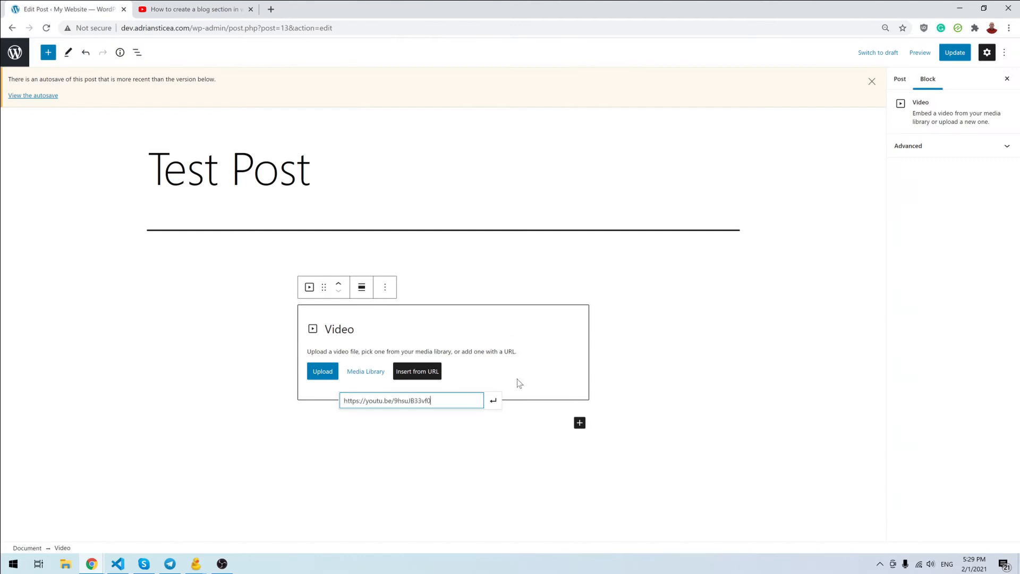
{"action": "left_click", "coordinate": [493, 401]}
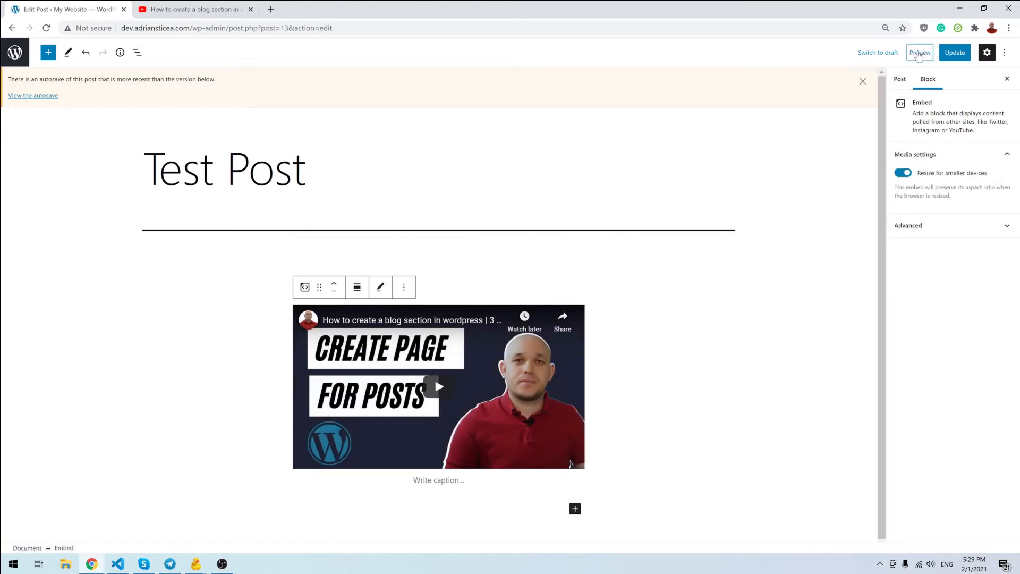
Preview the post on a new page and examine how the embedded video appears below the text.
{"action": "left_click", "coordinate": [919, 54]}
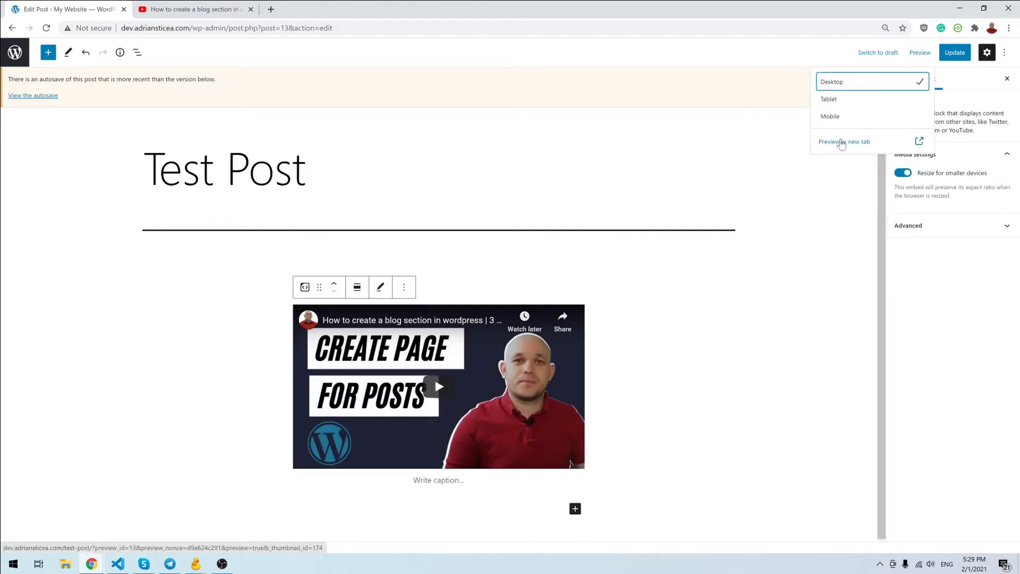
{"action": "left_click", "coordinate": [842, 139]}
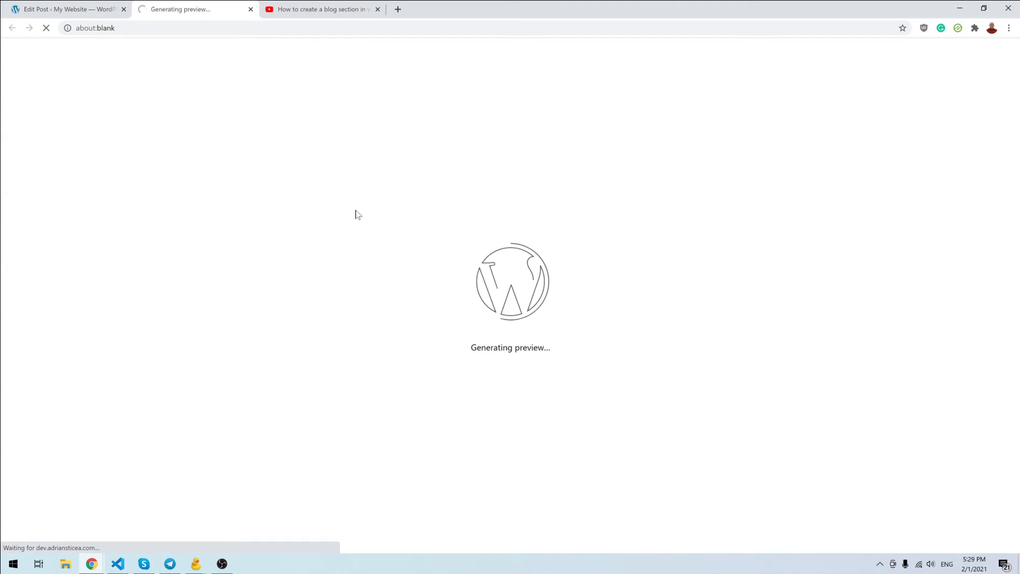
{"action": "scroll", "coordinate": [408, 308], "scroll_direction": "down", "scroll_amount": 4}
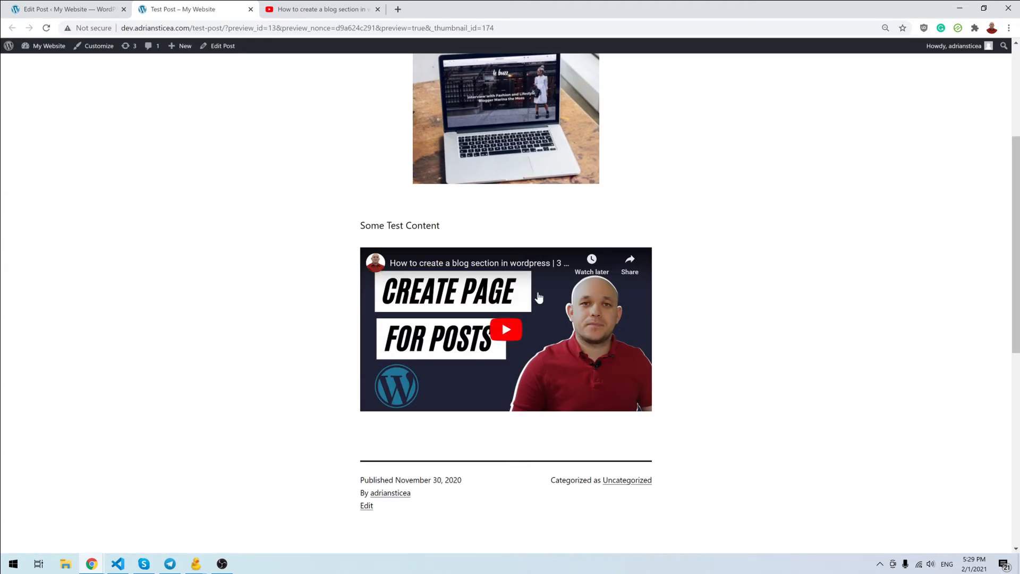
Return to the post editor and set the embedded video's alignment to Wide width.
{"action": "left_click", "coordinate": [70, 9]}
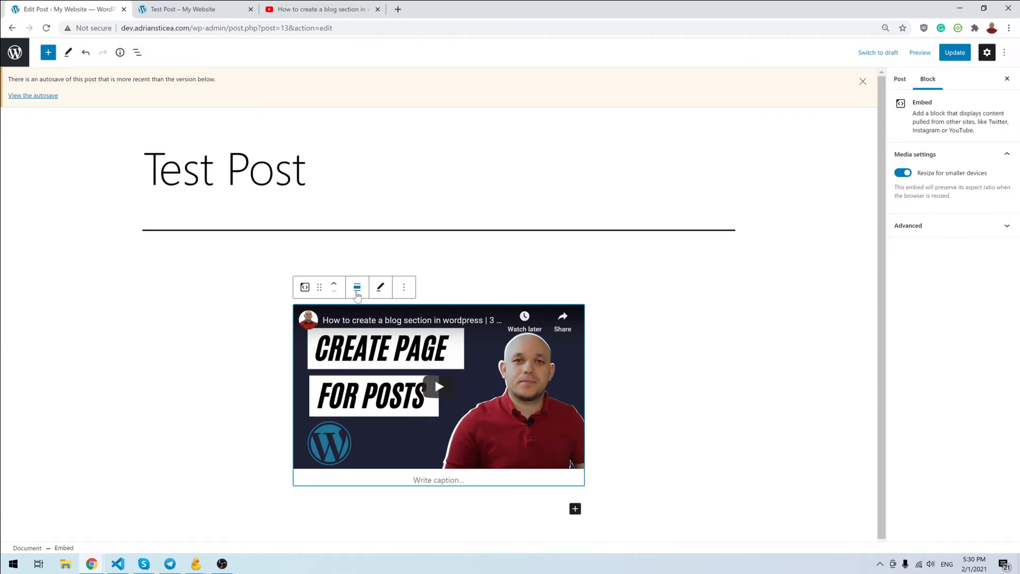
{"action": "left_click", "coordinate": [357, 291]}
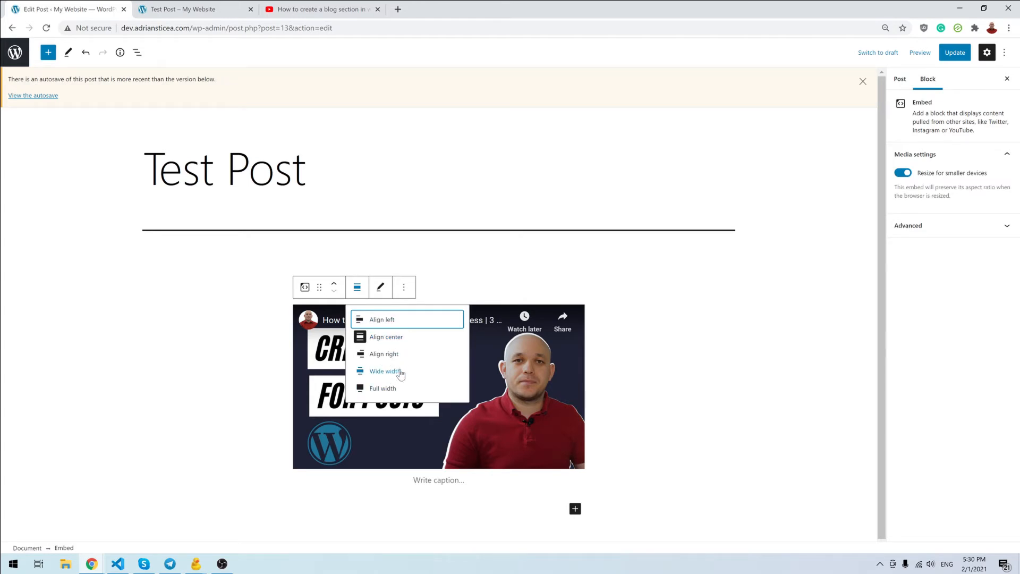
{"action": "left_click", "coordinate": [383, 372]}
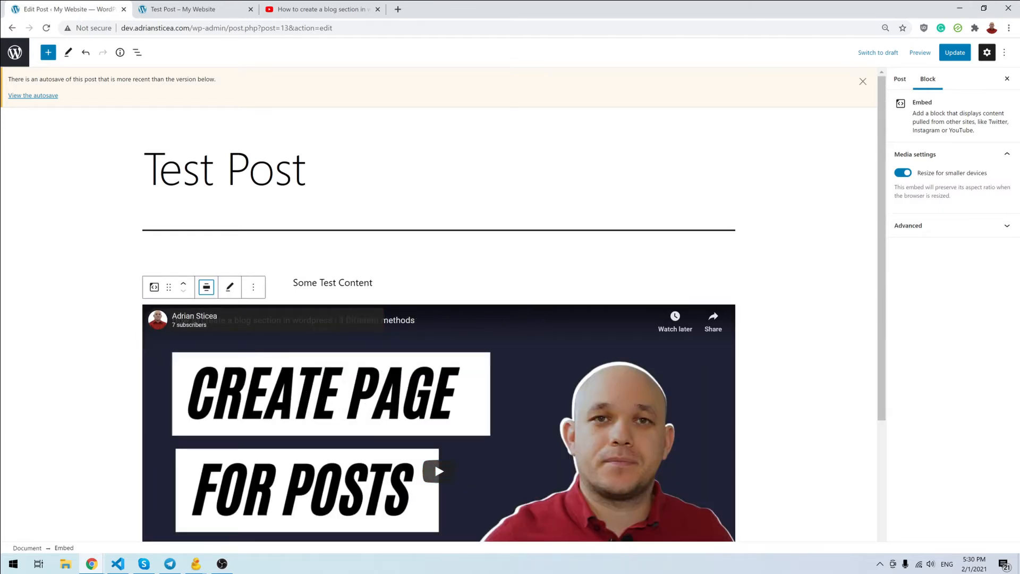
{"action": "scroll", "coordinate": [479, 300], "scroll_direction": "down", "scroll_amount": 2}
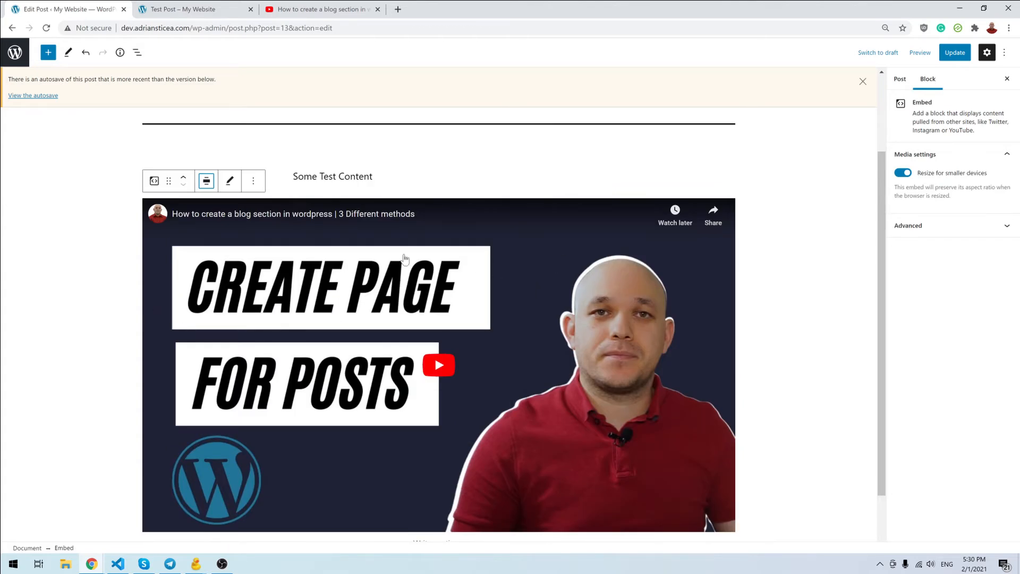
Preview the post on a separate page to examine the wide video, then review the embed's alignment options in the editor.
{"action": "left_click", "coordinate": [915, 53]}
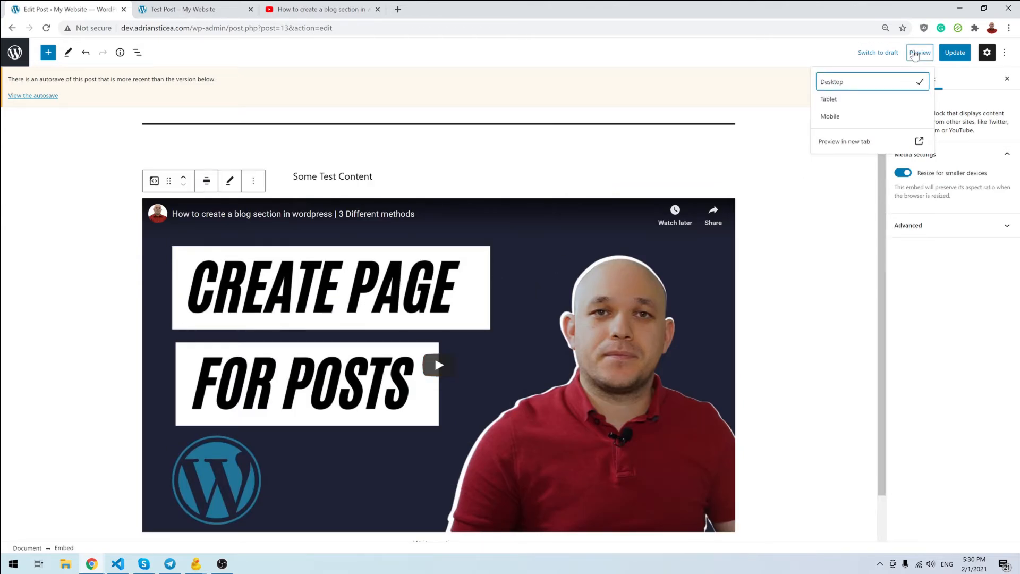
{"action": "left_click", "coordinate": [857, 142]}
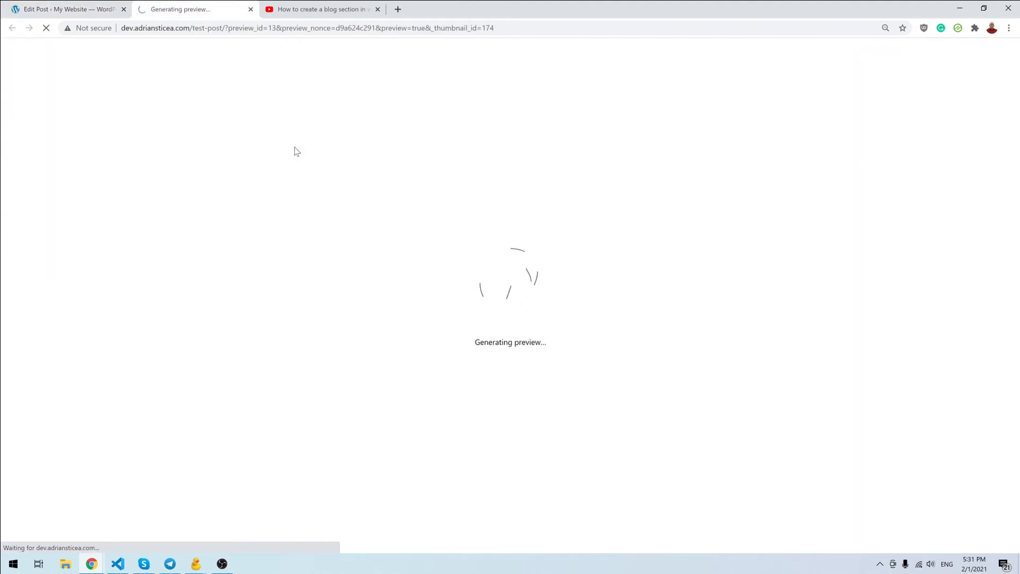
{"action": "scroll", "coordinate": [319, 239], "scroll_direction": "down", "scroll_amount": 6}
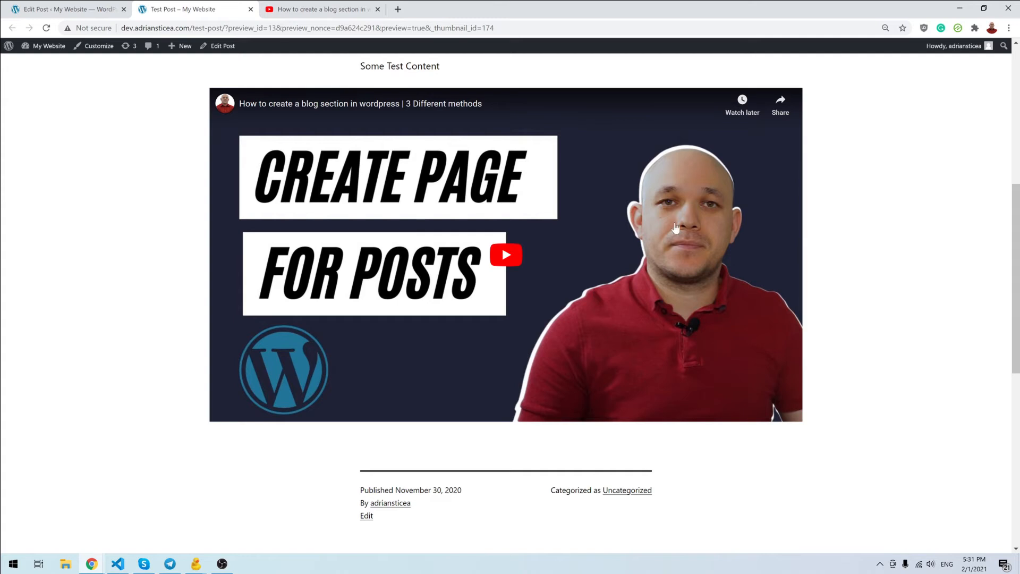
{"action": "scroll", "coordinate": [427, 220], "scroll_direction": "up", "scroll_amount": 2}
{"action": "scroll", "coordinate": [423, 234], "scroll_direction": "down", "scroll_amount": 2}
{"action": "scroll", "coordinate": [632, 346], "scroll_direction": "up", "scroll_amount": 4}
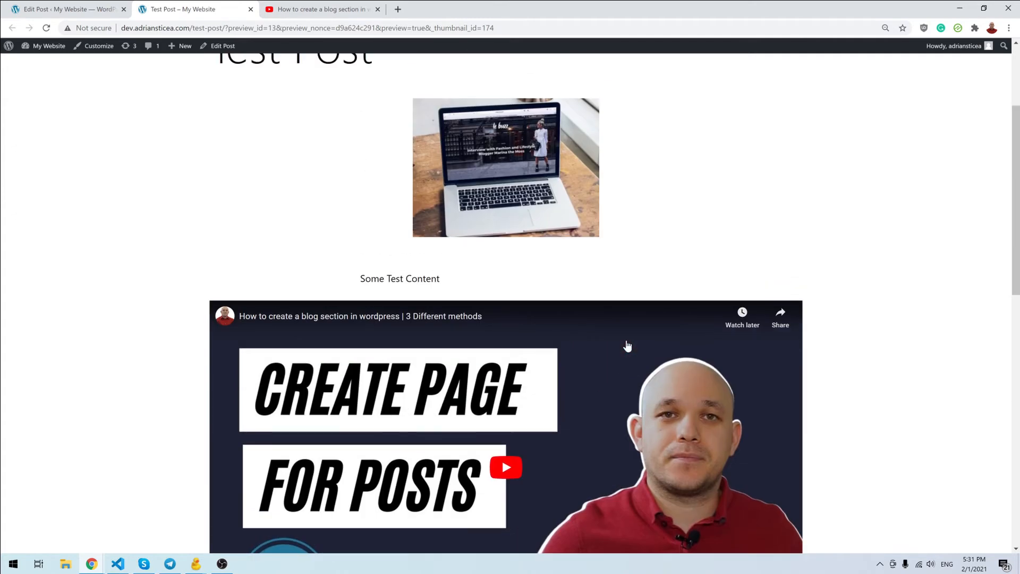
{"action": "left_click", "coordinate": [106, 9]}
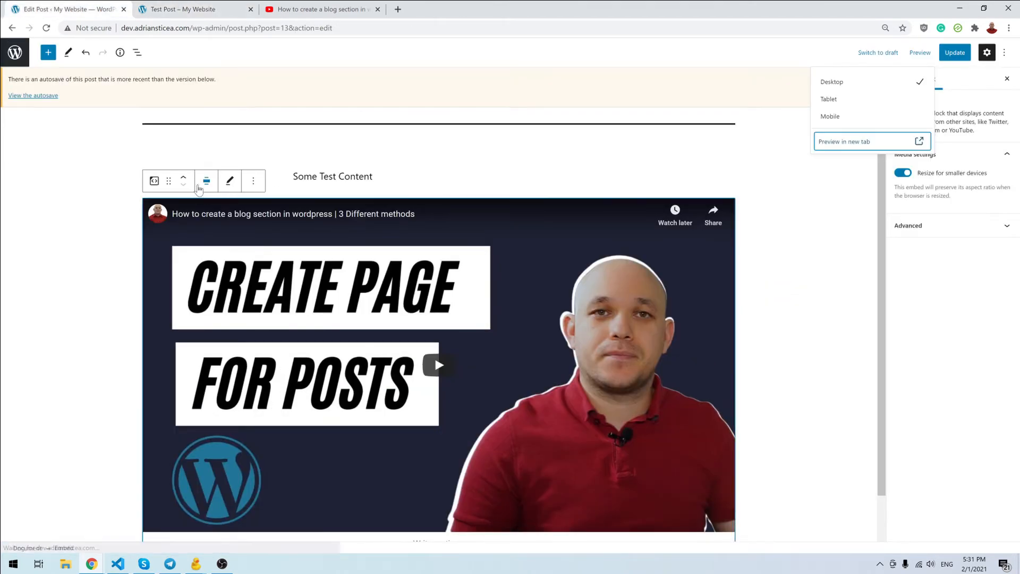
{"action": "left_click", "coordinate": [199, 186]}
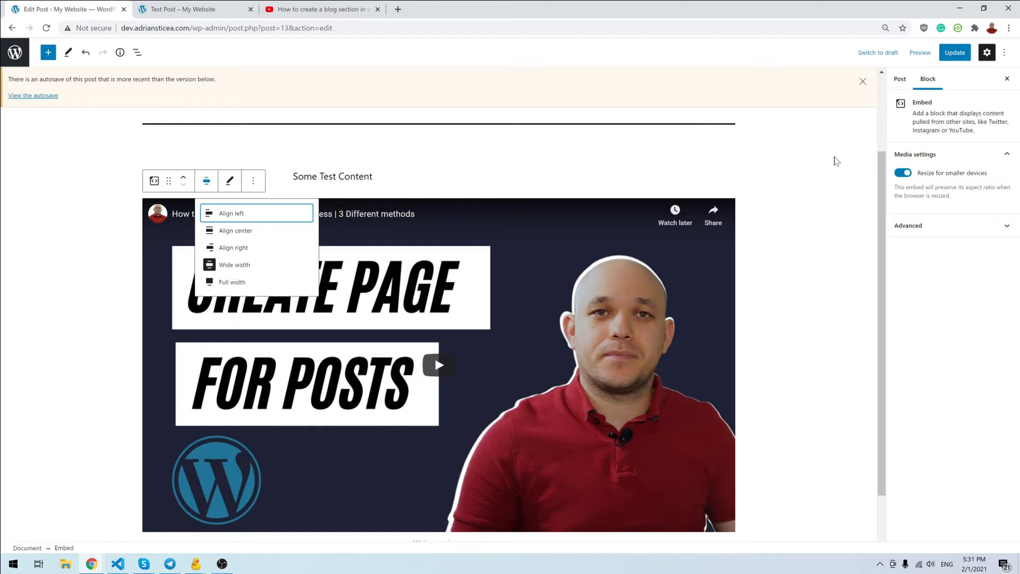
Leave the post editor and activate the WPBakery Page Builder plugin.
{"action": "left_click", "coordinate": [15, 52]}
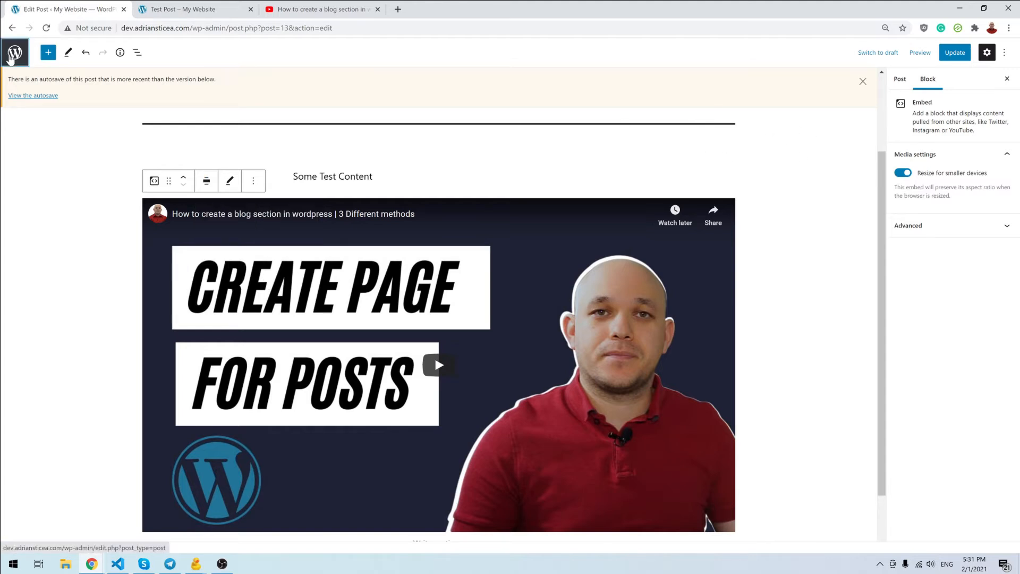
{"action": "left_click", "coordinate": [562, 87]}
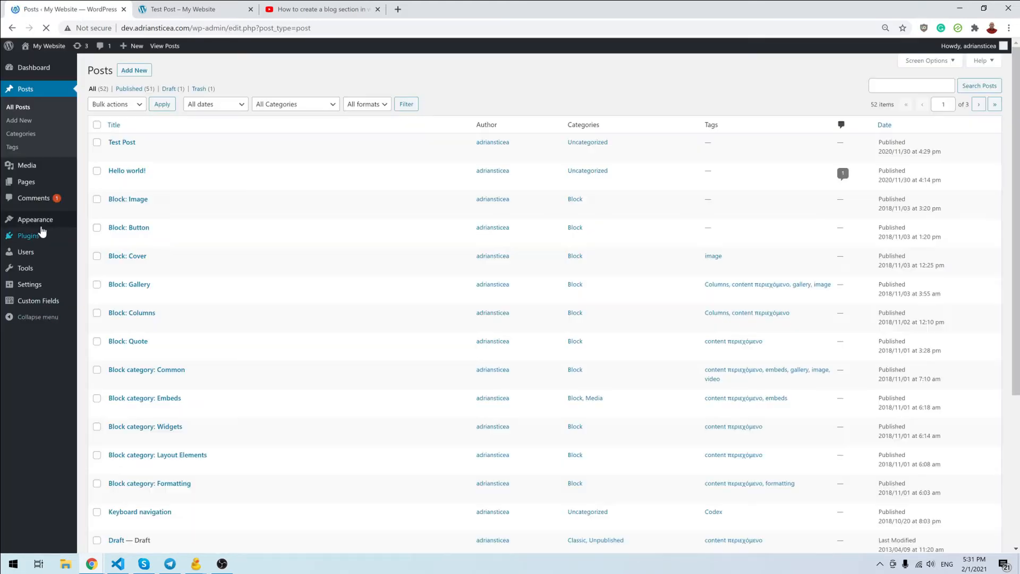
{"action": "mouse_move", "coordinate": [37, 238]}
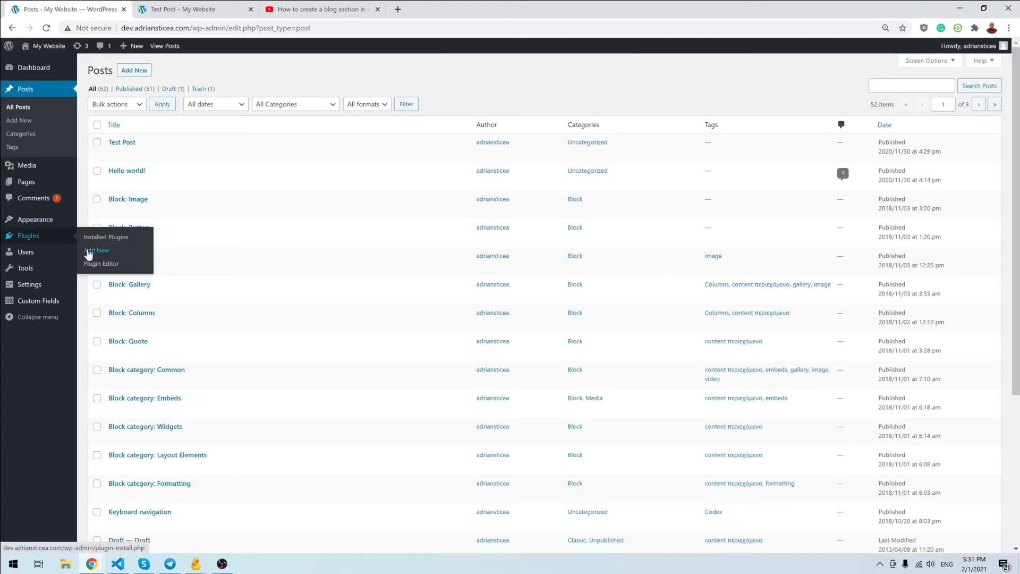
{"action": "left_click", "coordinate": [106, 238]}
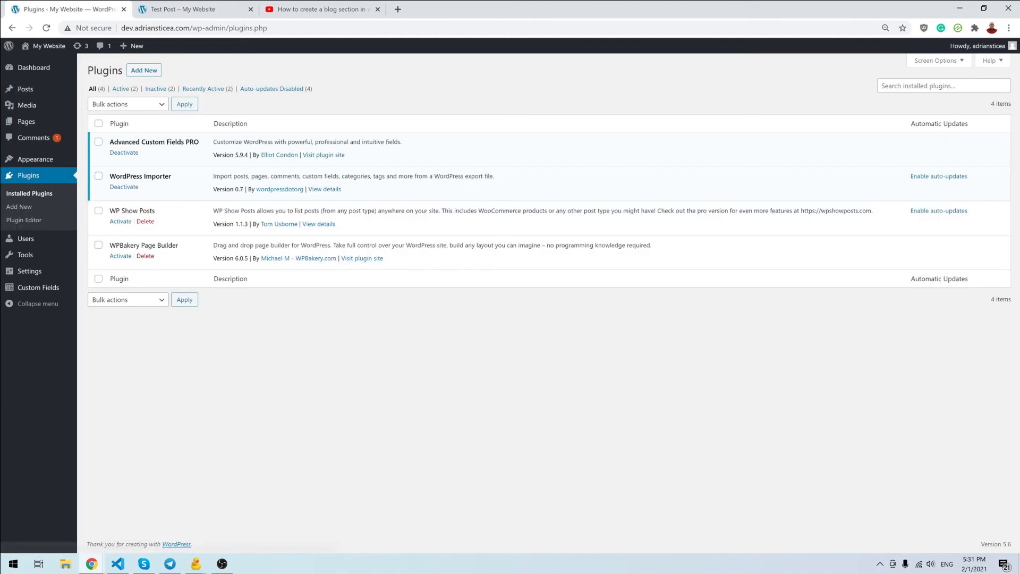
{"action": "left_click", "coordinate": [120, 256]}
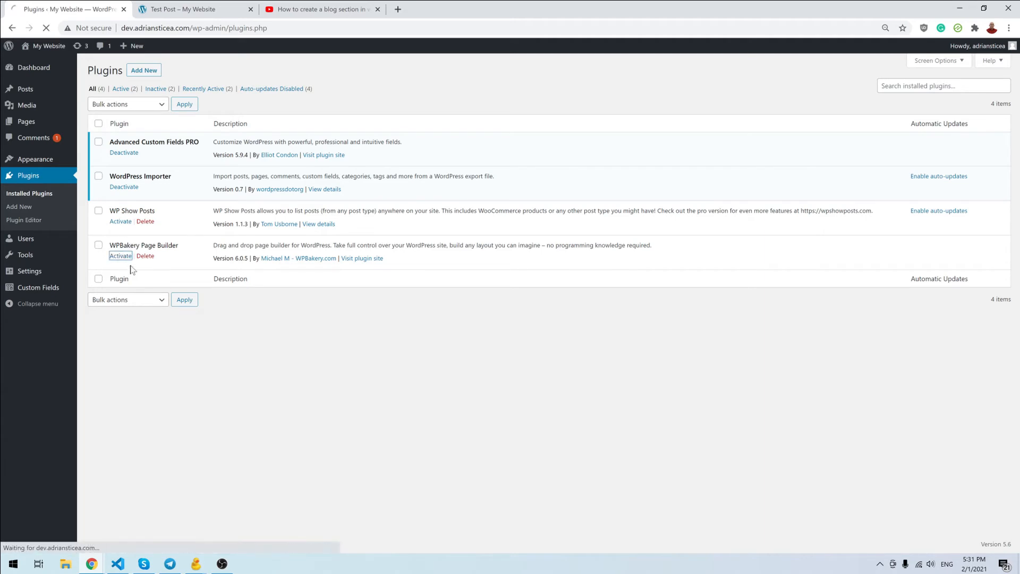
Open Test Post in the classic editor and paste the copied YouTube link on a new line below "Some Test Content".
{"action": "mouse_move", "coordinate": [32, 92]}
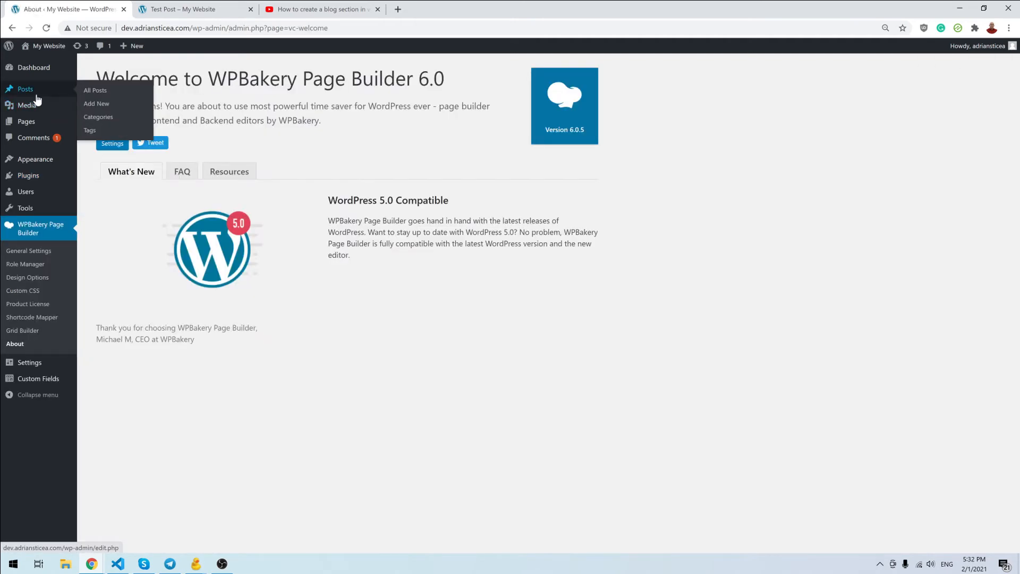
{"action": "left_click", "coordinate": [25, 89]}
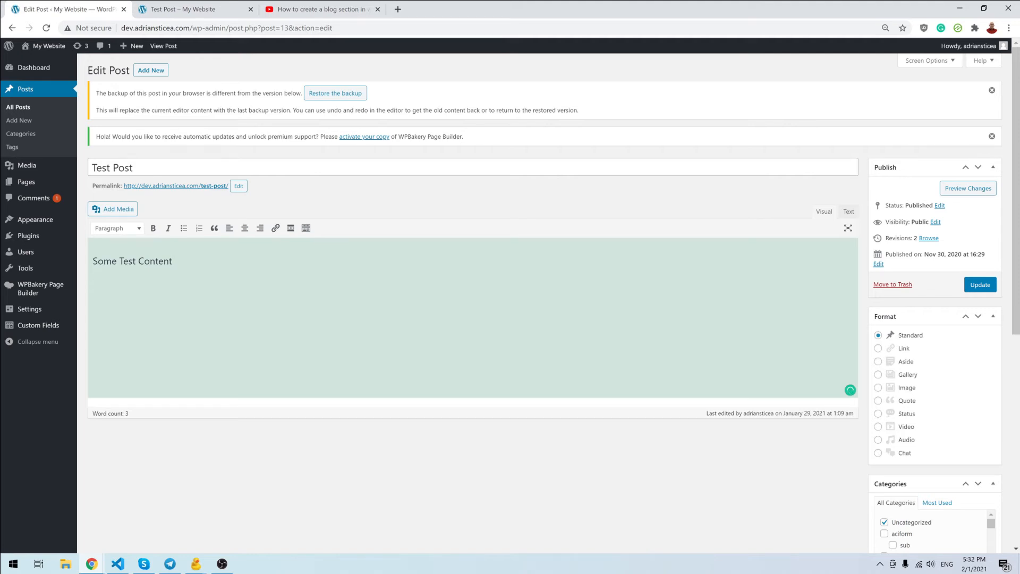
{"action": "key", "text": "Return"}
{"action": "key", "text": "ctrl+v"}
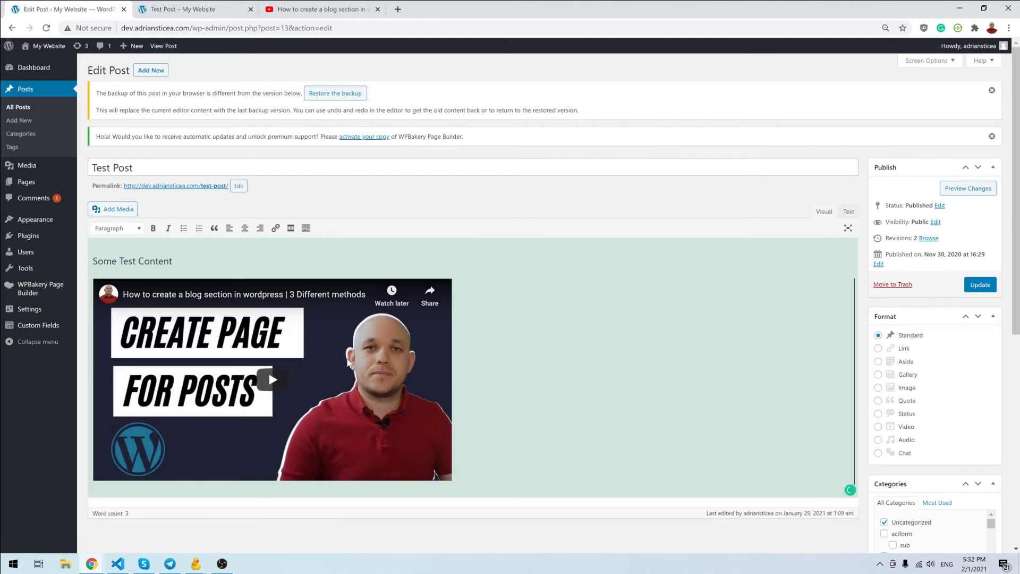
Preview the post changes and examine the video embedded through the classic editor.
{"action": "scroll", "coordinate": [349, 364], "scroll_direction": "down", "scroll_amount": 1}
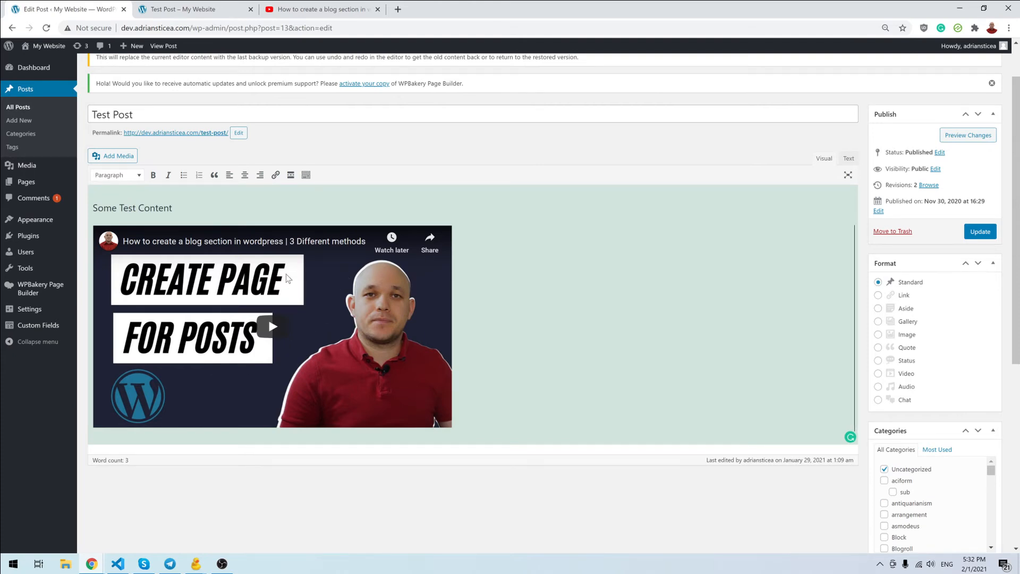
{"action": "left_click", "coordinate": [964, 138]}
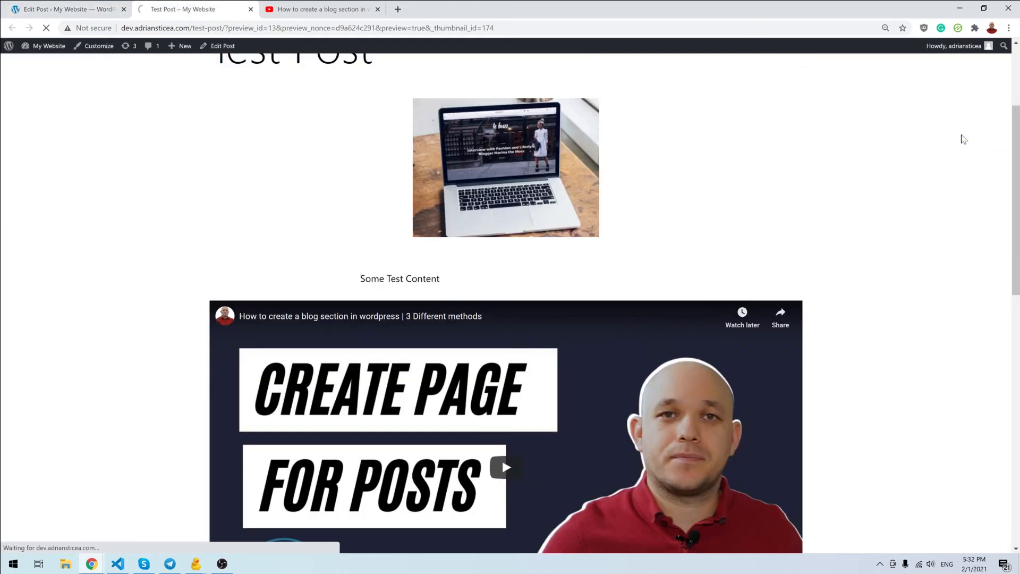
{"action": "scroll", "coordinate": [797, 154], "scroll_direction": "down", "scroll_amount": 3}
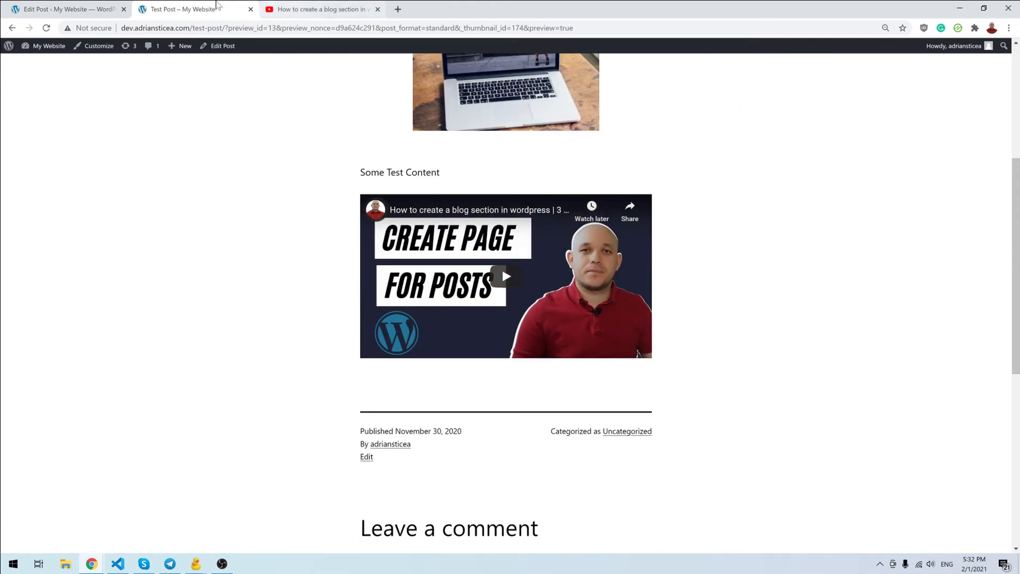
Copy the full iframe embed code from the YouTube video's share options.
{"action": "left_click", "coordinate": [37, 10]}
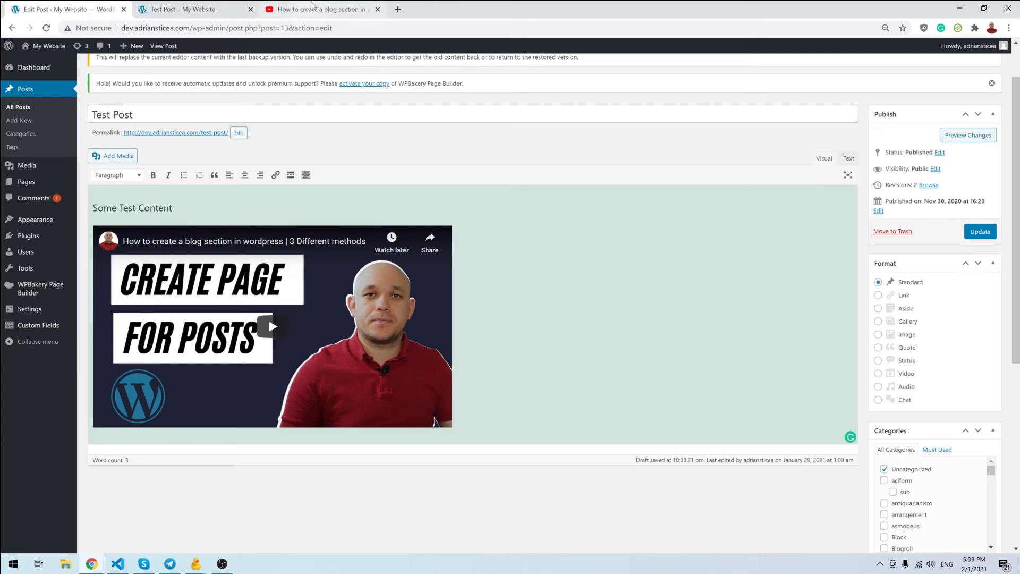
{"action": "left_click", "coordinate": [295, 8]}
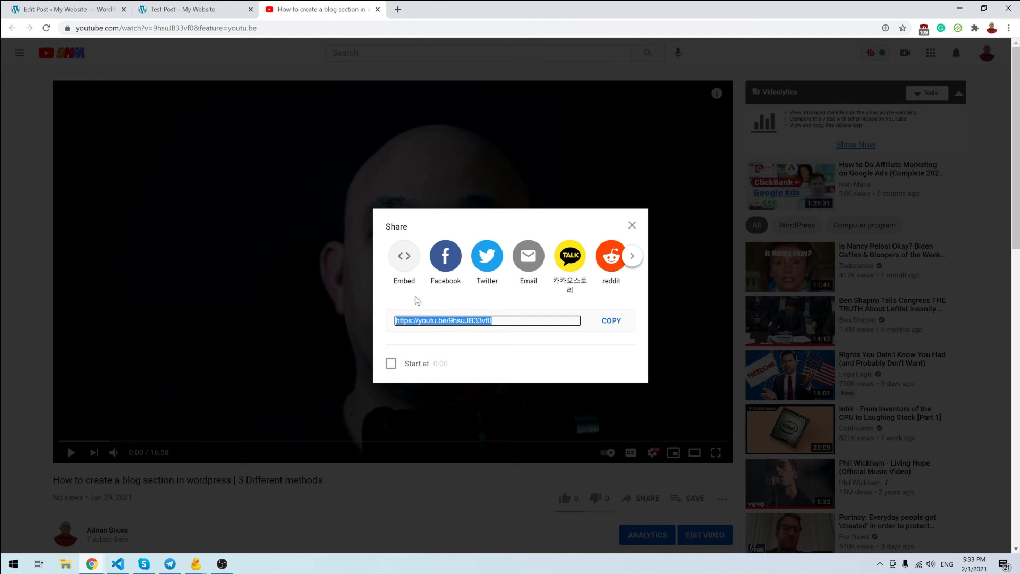
{"action": "left_click", "coordinate": [405, 256]}
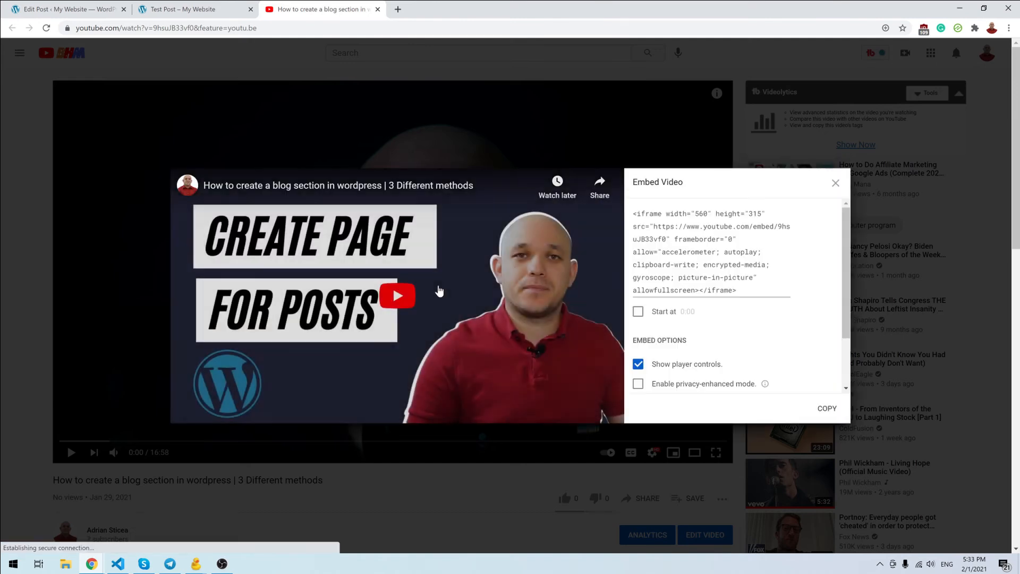
{"action": "left_click_drag", "start_coordinate": [737, 290], "coordinate": [622, 206]}
{"action": "key", "text": "ctrl+c"}
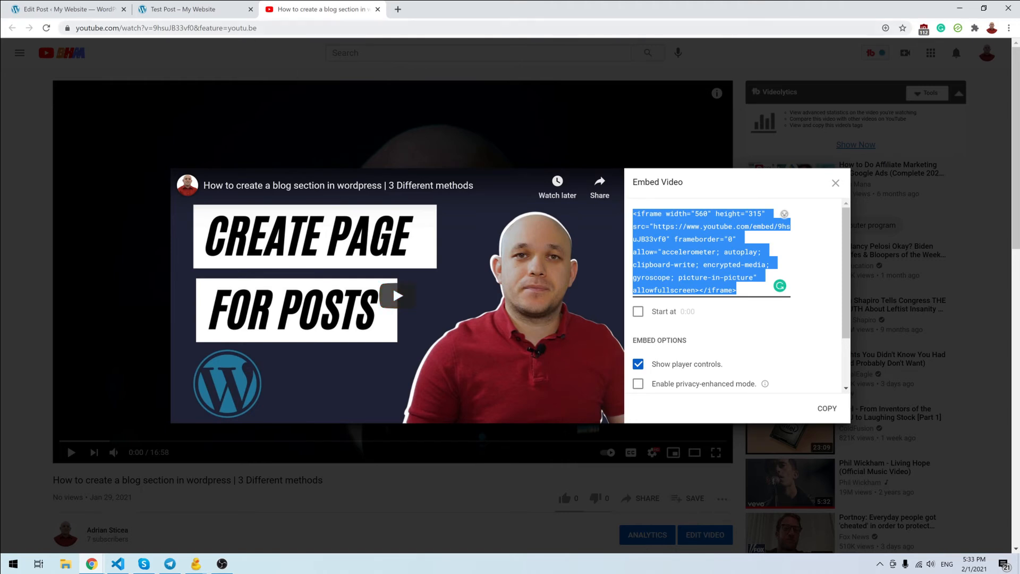
Switch the post content to Text mode and paste the iframe embed code at the end of the HTML.
{"action": "left_click", "coordinate": [64, 9]}
{"action": "left_click", "coordinate": [848, 159]}
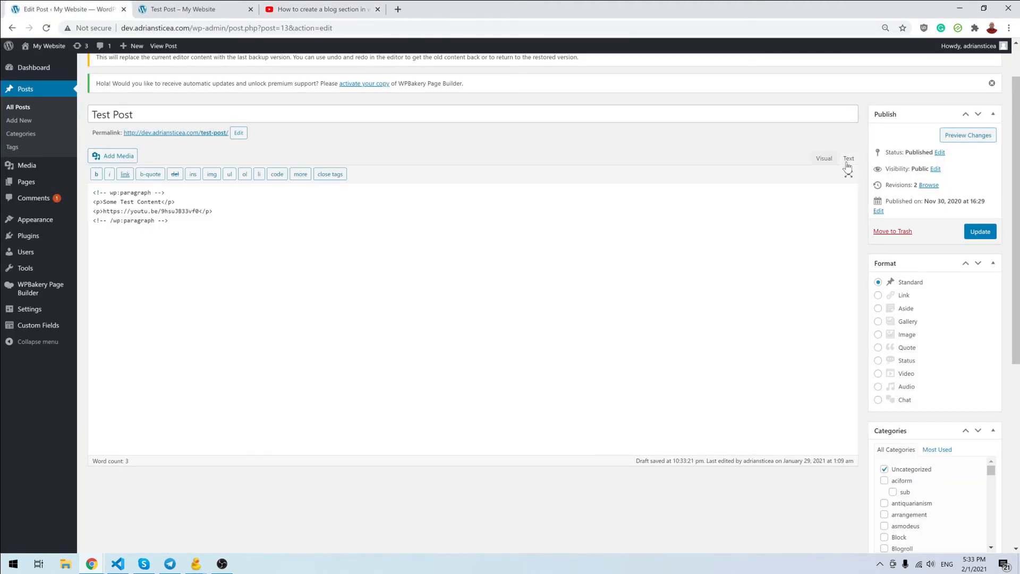
{"action": "key", "text": "ctrl+v"}
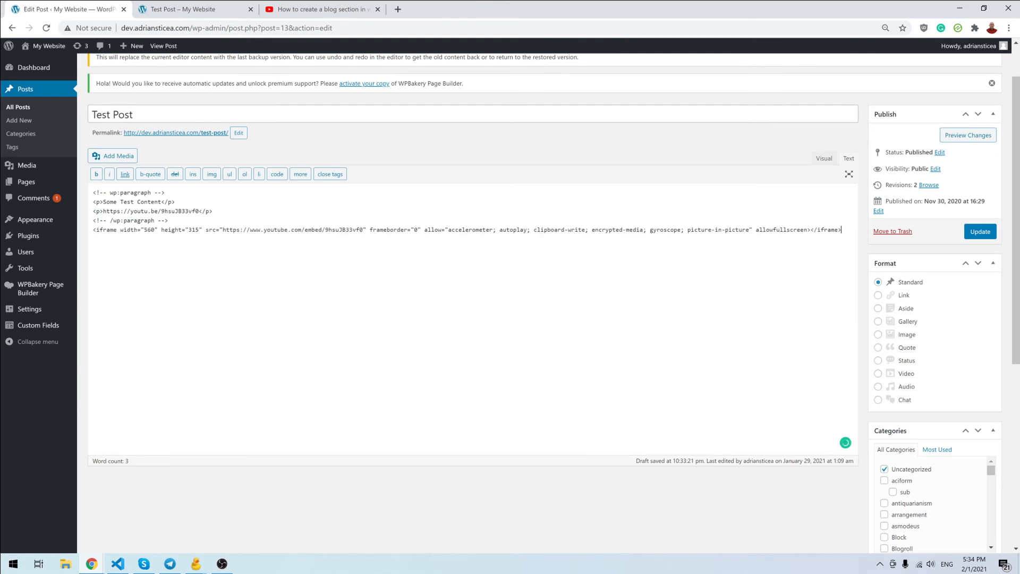
Delete the larger video embedded from the pasted link in the Visual view of the post, and preview the changes.
{"action": "left_click", "coordinate": [827, 158]}
{"action": "scroll", "coordinate": [400, 201], "scroll_direction": "up", "scroll_amount": 3}
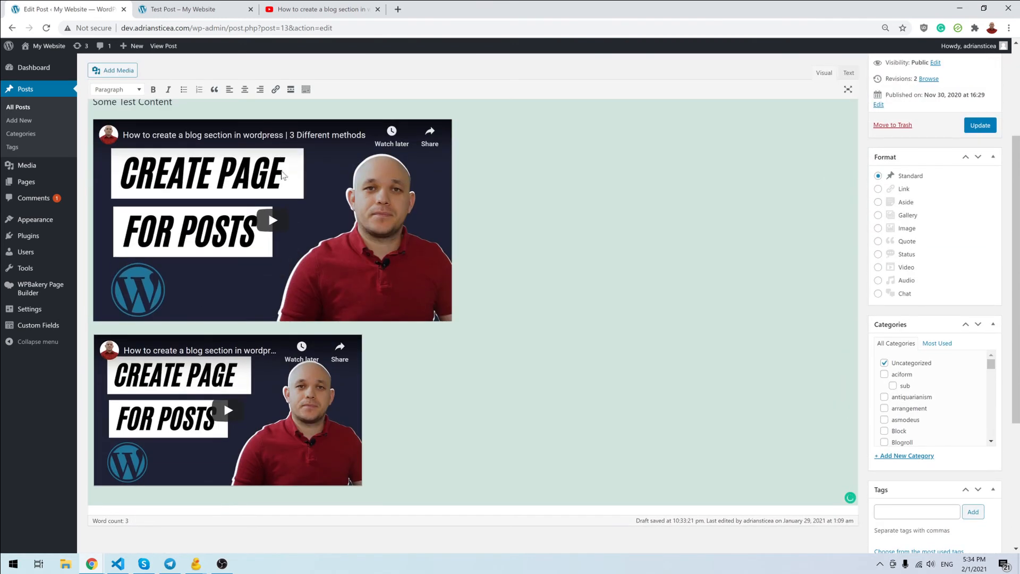
{"action": "left_click", "coordinate": [414, 224]}
{"action": "key", "text": "Delete"}
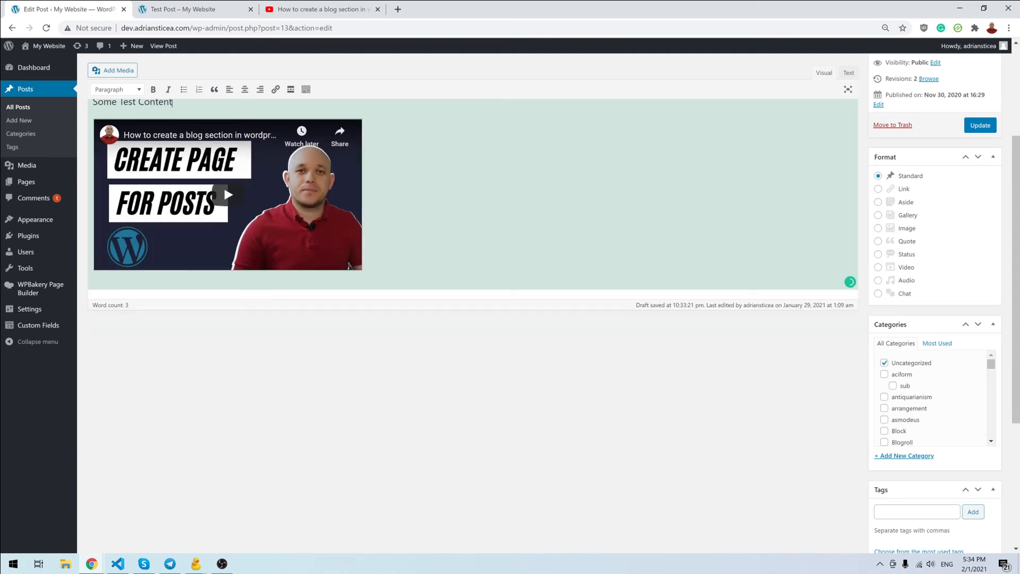
{"action": "scroll", "coordinate": [282, 314], "scroll_direction": "up", "scroll_amount": 3}
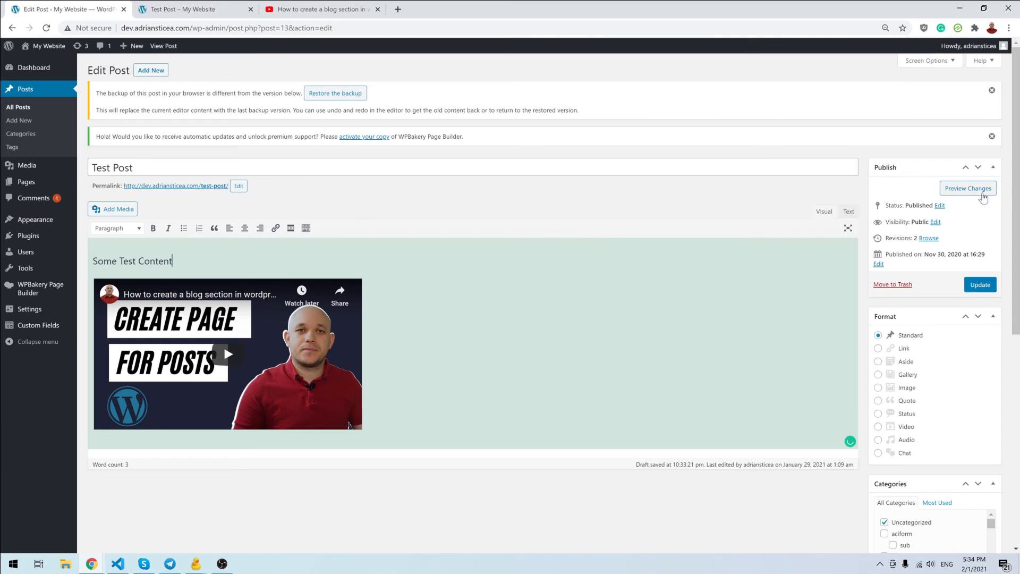
{"action": "left_click", "coordinate": [979, 192]}
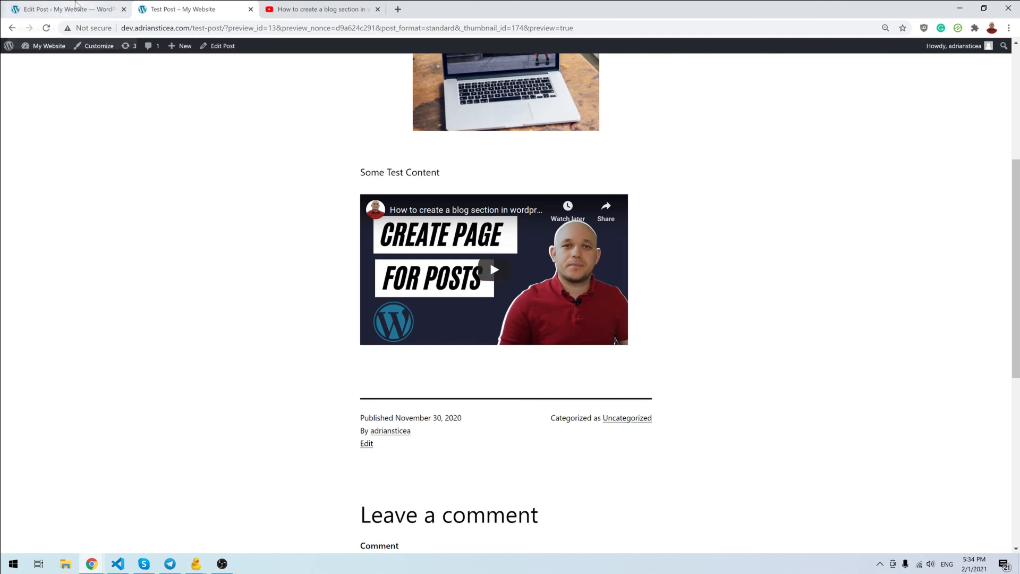
Set the iframe's width attribute to 100% in the post's HTML and preview the resized video.
{"action": "left_click", "coordinate": [75, 7]}
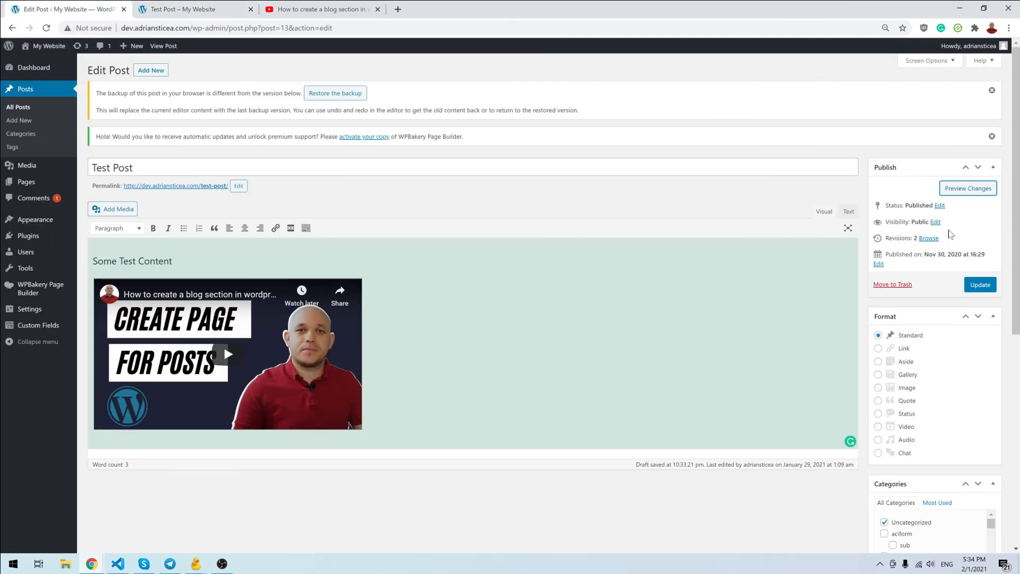
{"action": "left_click", "coordinate": [848, 212]}
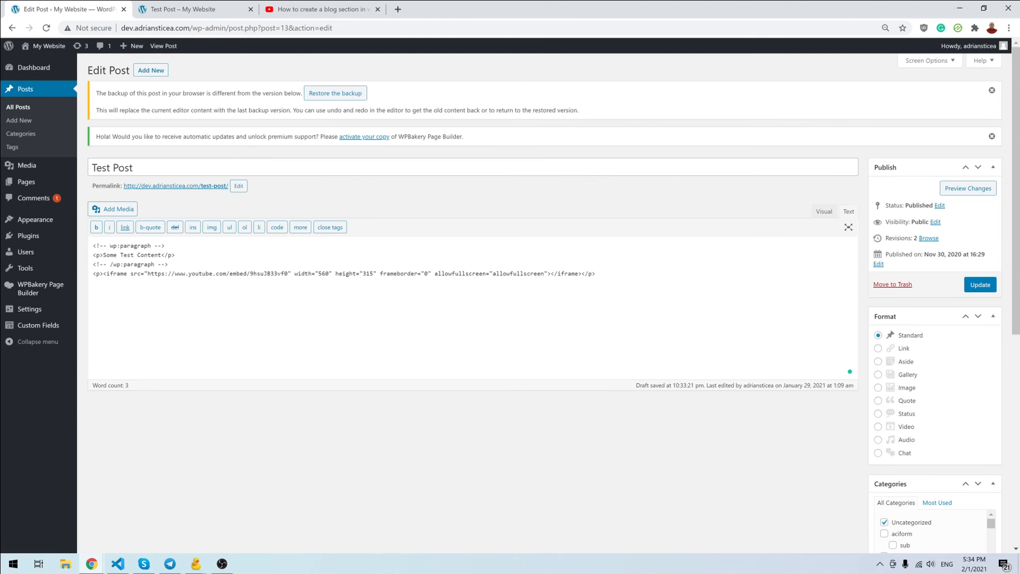
{"action": "left_click_drag", "start_coordinate": [315, 274], "coordinate": [328, 274]}
{"action": "type", "text": "100%"}
{"action": "left_click", "coordinate": [970, 190]}
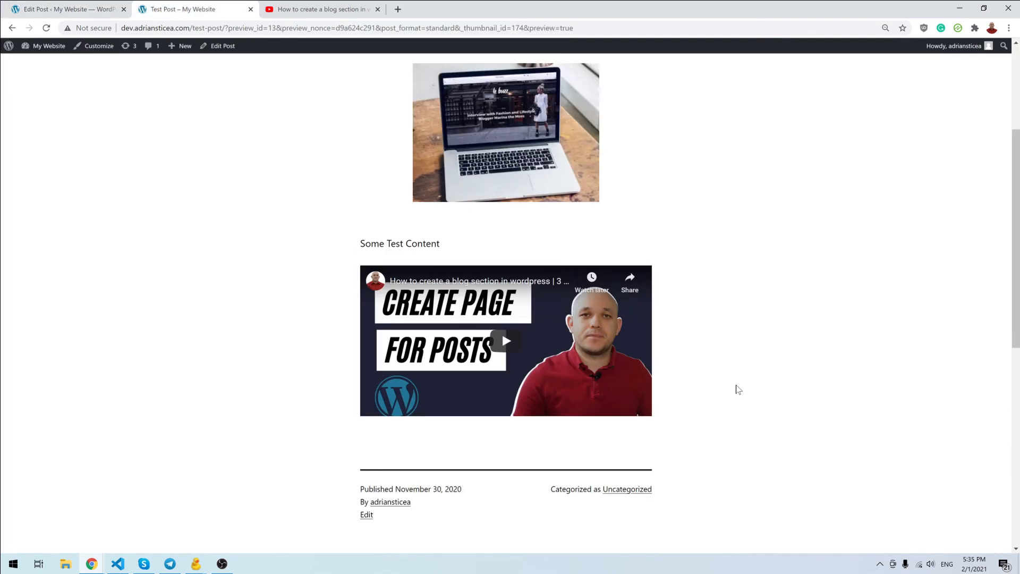
{"action": "scroll", "coordinate": [736, 393], "scroll_direction": "down", "scroll_amount": 2}
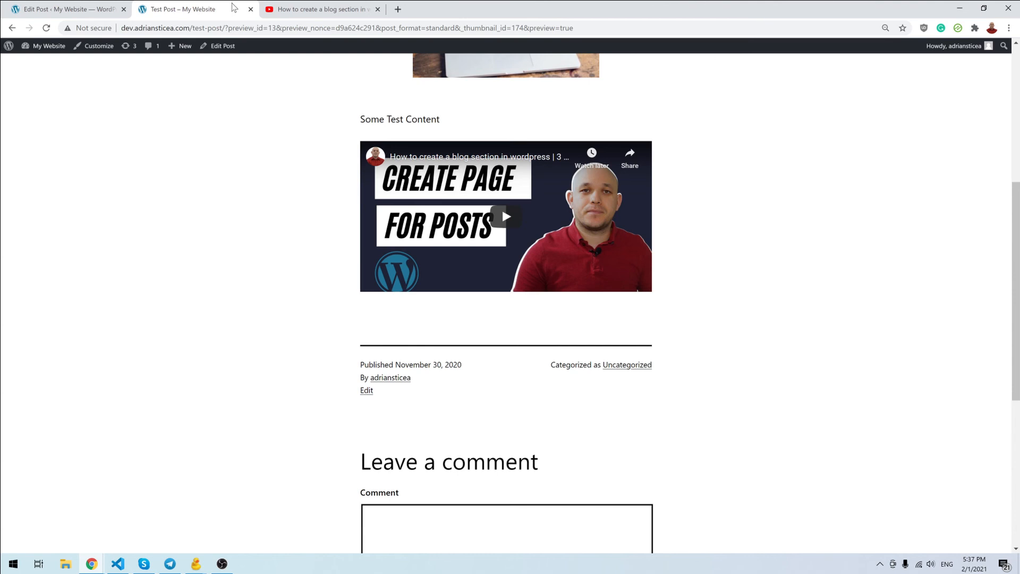
Return to the post editor and clear the YouTube embed URL from the iframe's src attribute.
{"action": "left_click", "coordinate": [64, 9]}
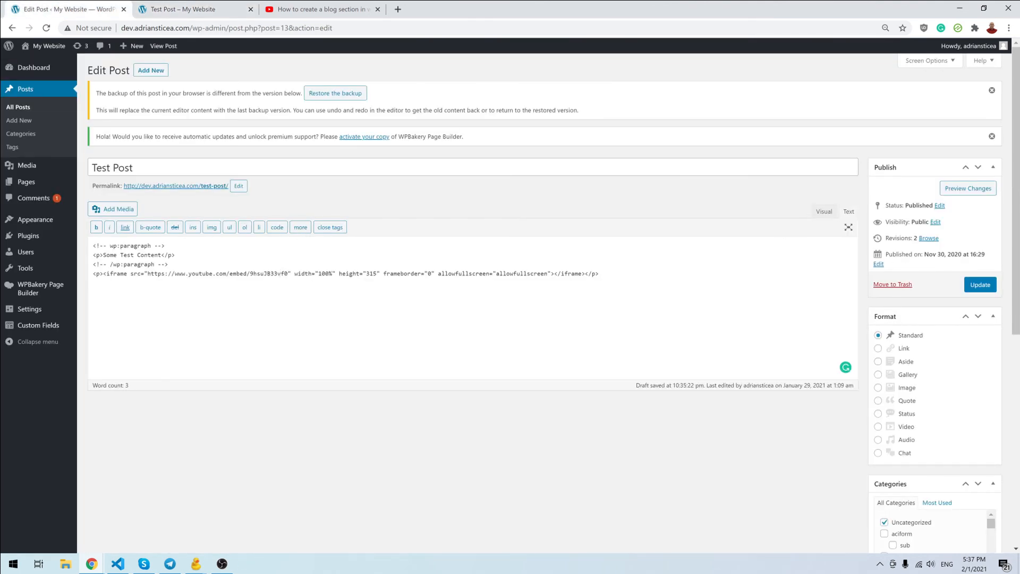
{"action": "left_click_drag", "start_coordinate": [288, 273], "coordinate": [147, 273]}
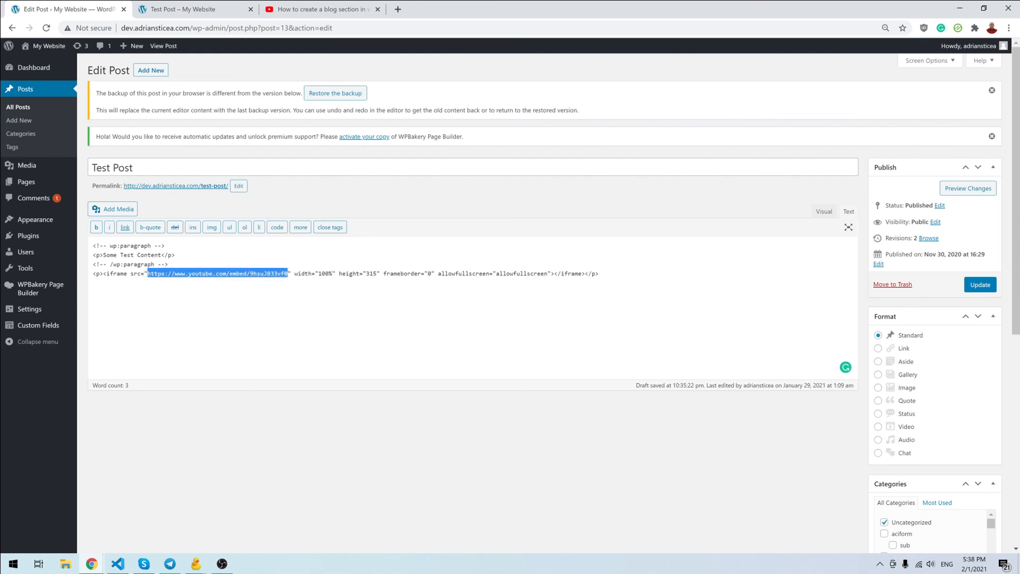
{"action": "key", "text": "BackSpace"}
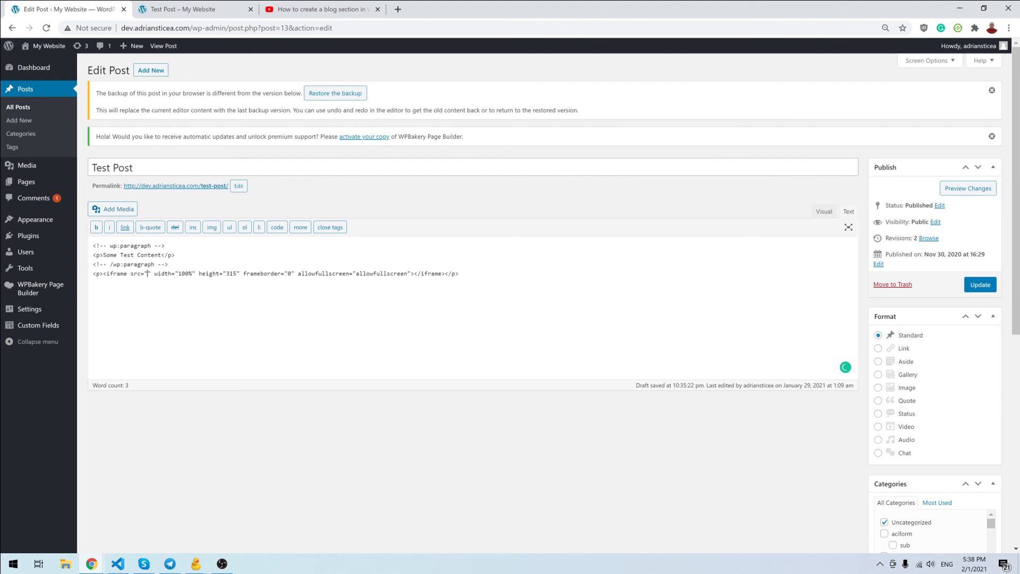